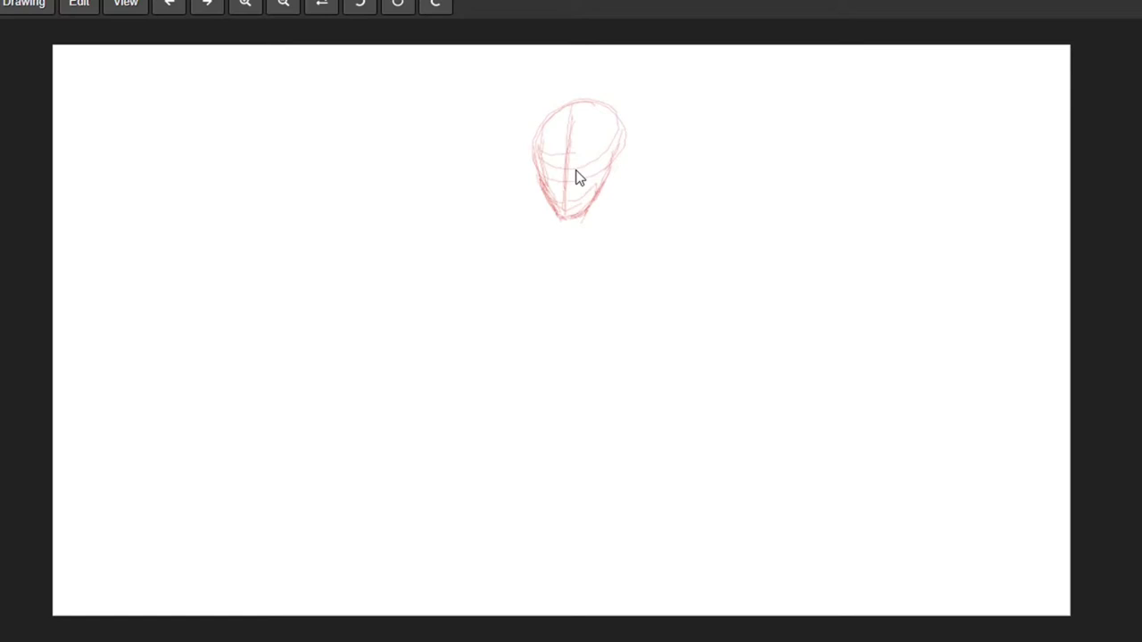
Sketch the figure's neck, torso, bent arm on the hip and upper legs in red below the head, with cap lines.
{"action": "left_click_drag", "start_coordinate": [576, 178], "coordinate": [692, 521]}
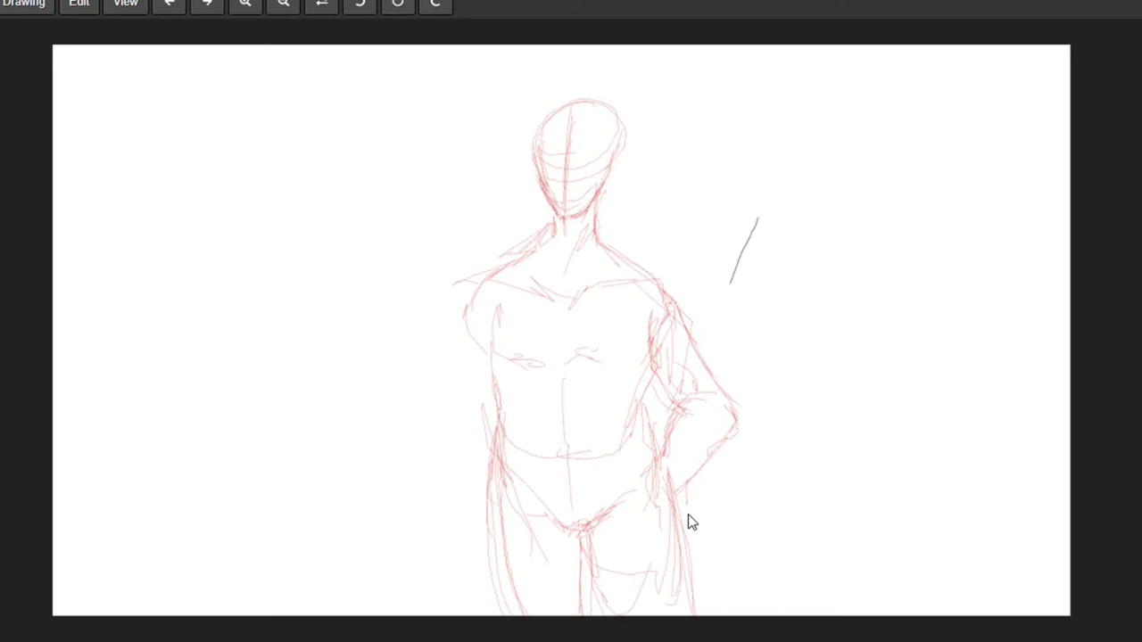
{"action": "key", "text": "ctrl+y"}
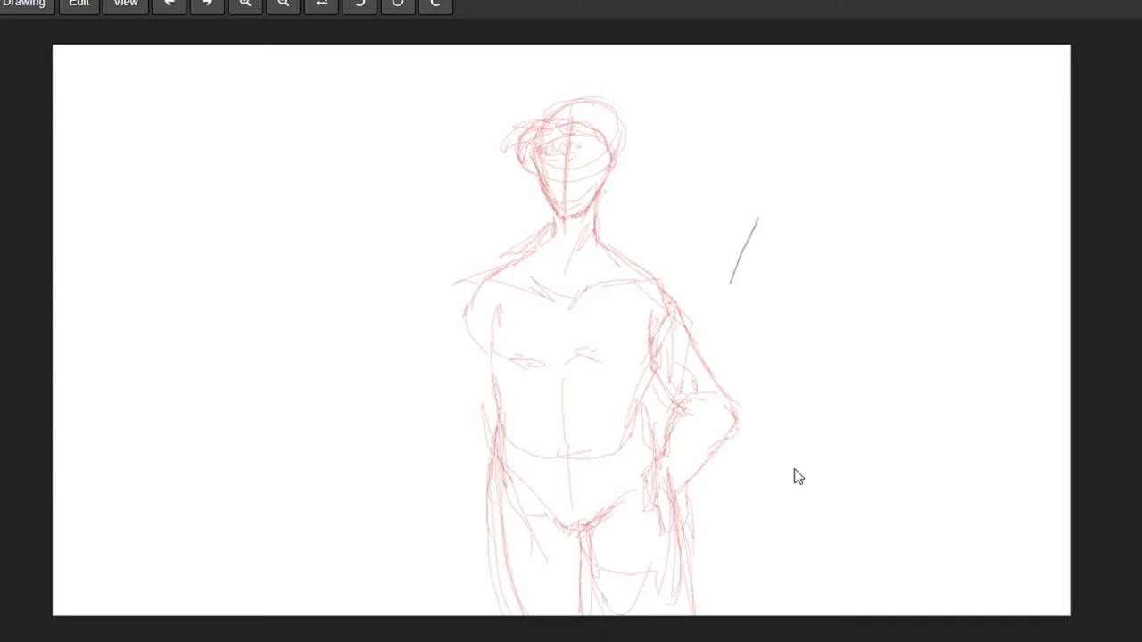
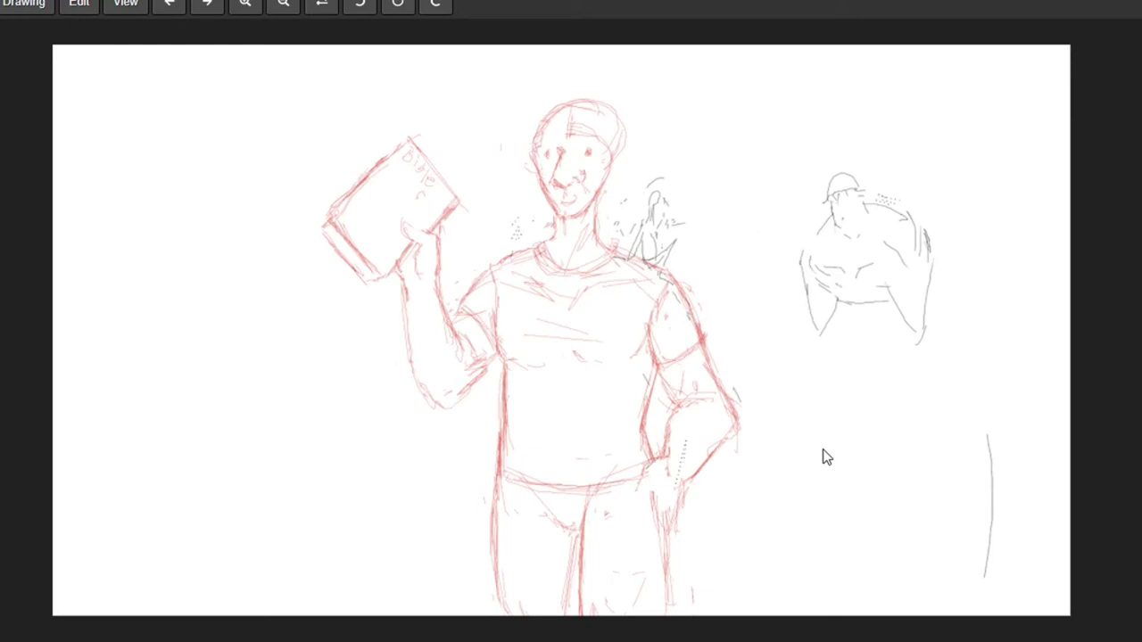
{"action": "key", "text": "ctrl+z"}
{"action": "key", "text": "ctrl+z"}
{"action": "key", "text": "ctrl+z"}
{"action": "key", "text": "ctrl+z"}
{"action": "key", "text": "ctrl+z"}
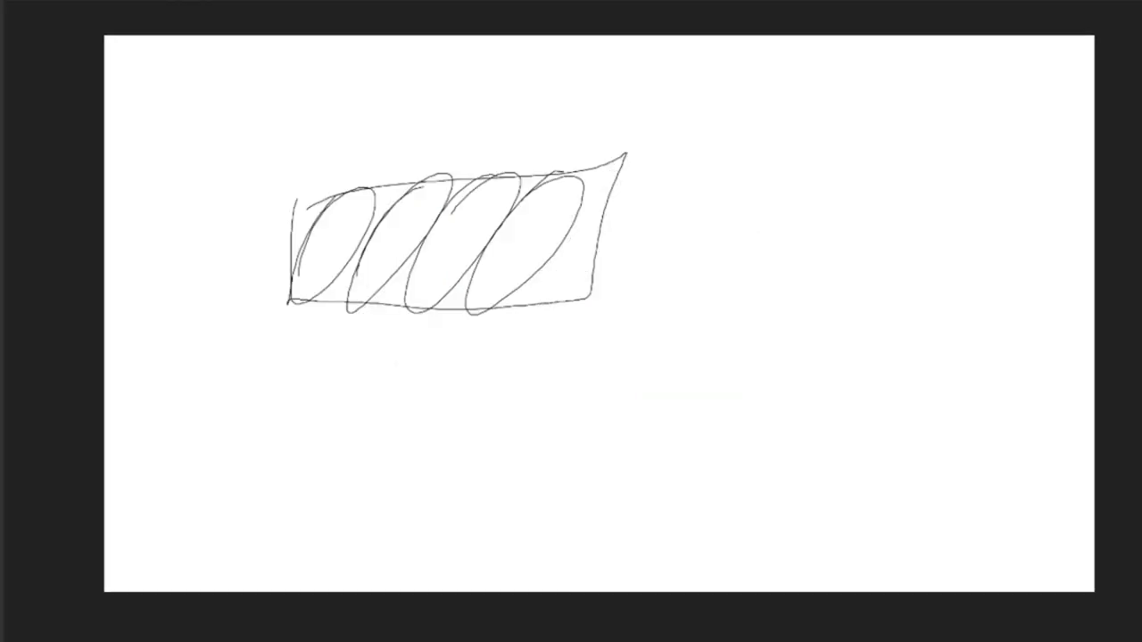
{"action": "key", "text": "ctrl+y"}
{"action": "key", "text": "ctrl+y"}
{"action": "key", "text": "ctrl+y"}
{"action": "key", "text": "ctrl+y"}
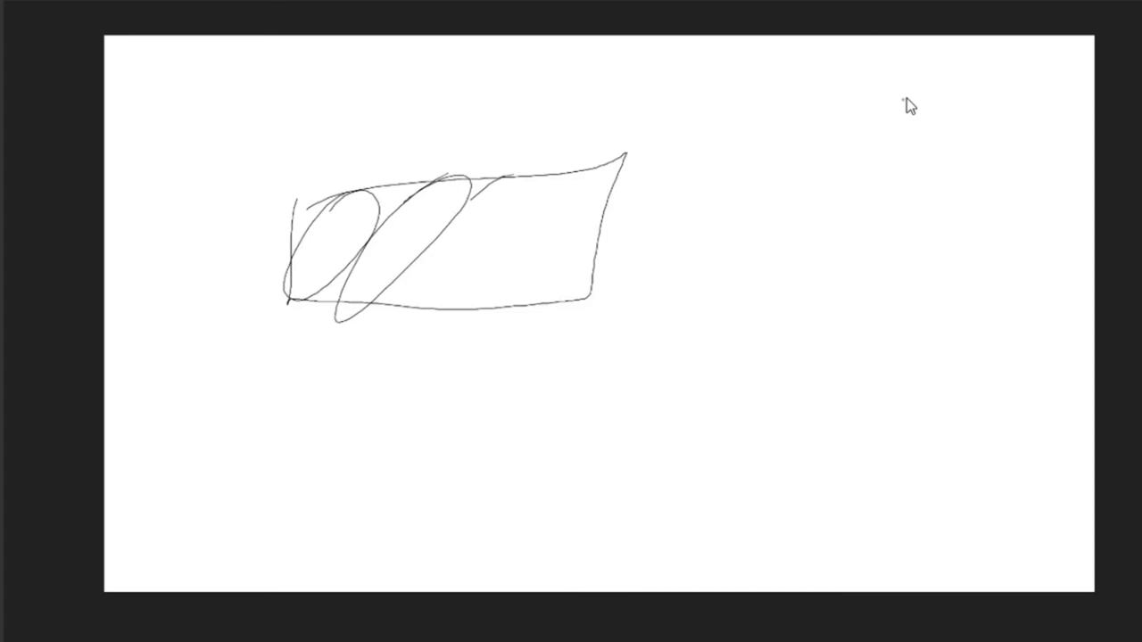
Draw a small red oval for the banana's stem tip and undo the black rectangle with its loops.
{"action": "left_click_drag", "start_coordinate": [906, 98], "coordinate": [918, 93]}
{"action": "key", "text": "ctrl+y"}
{"action": "key", "text": "ctrl+y"}
{"action": "key", "text": "ctrl+y"}
{"action": "key", "text": "ctrl+z"}
{"action": "key", "text": "ctrl+z"}
{"action": "key", "text": "ctrl+z"}
{"action": "key", "text": "ctrl+z"}
{"action": "key", "text": "ctrl+z"}
{"action": "key", "text": "ctrl+z"}
{"action": "key", "text": "ctrl+z"}
{"action": "key", "text": "ctrl+z"}
{"action": "key", "text": "ctrl+z"}
{"action": "key", "text": "ctrl+z"}
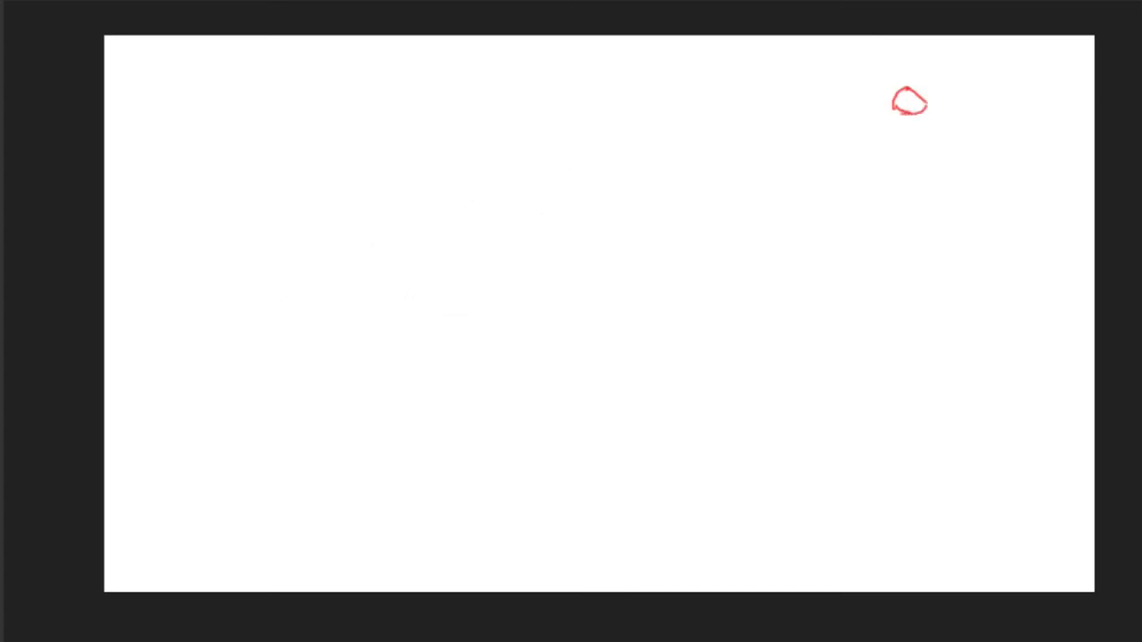
Sketch a curved banana body in red from the oval stem tip down to a small dark end tip.
{"action": "left_click_drag", "start_coordinate": [848, 145], "coordinate": [894, 111]}
{"action": "mouse_move", "coordinate": [816, 186]}
{"action": "left_mouse_down"}
{"action": "mouse_move", "coordinate": [887, 120]}
{"action": "mouse_move", "coordinate": [853, 270]}
{"action": "left_mouse_up"}
{"action": "left_click_drag", "start_coordinate": [842, 229], "coordinate": [910, 290]}
{"action": "left_click_drag", "start_coordinate": [903, 120], "coordinate": [925, 220]}
{"action": "left_click_drag", "start_coordinate": [907, 176], "coordinate": [1012, 277]}
{"action": "left_click_drag", "start_coordinate": [1001, 267], "coordinate": [999, 299]}
{"action": "mouse_move", "coordinate": [892, 290]}
{"action": "left_mouse_down"}
{"action": "mouse_move", "coordinate": [864, 272]}
{"action": "mouse_move", "coordinate": [1017, 269]}
{"action": "left_mouse_up"}
{"action": "left_click_drag", "start_coordinate": [947, 239], "coordinate": [1008, 267]}
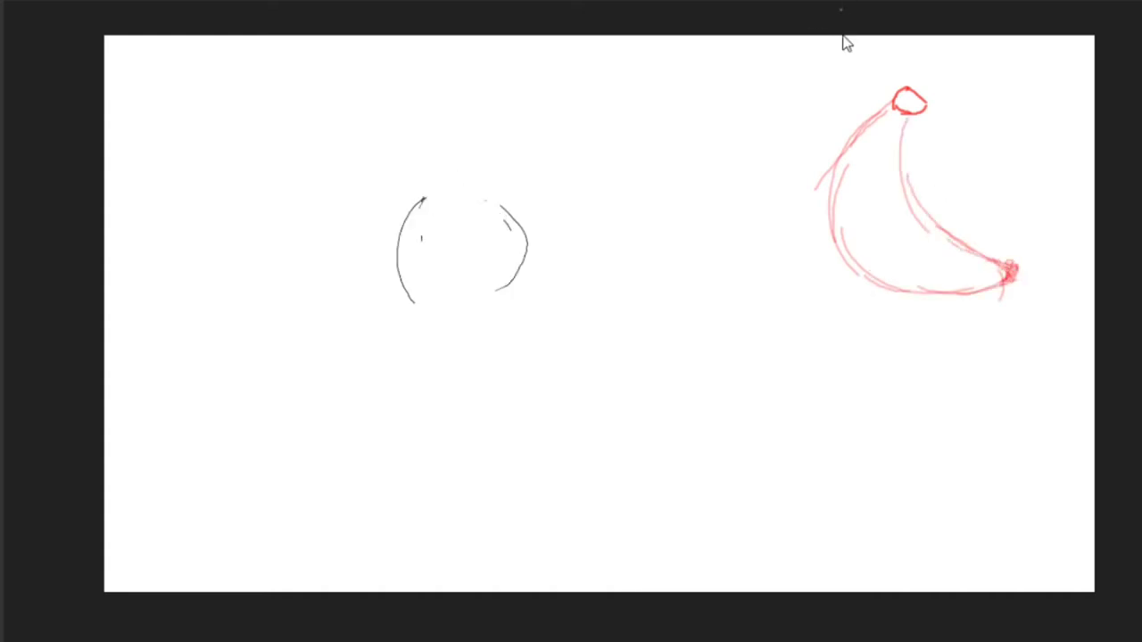
Reinforce the banana's outer curve and add two thin arms with round hands, angry eyes and a small smile in red.
{"action": "left_click_drag", "start_coordinate": [892, 109], "coordinate": [825, 267]}
{"action": "mouse_move", "coordinate": [890, 181]}
{"action": "left_mouse_down"}
{"action": "mouse_move", "coordinate": [912, 186]}
{"action": "mouse_move", "coordinate": [907, 211]}
{"action": "left_mouse_up"}
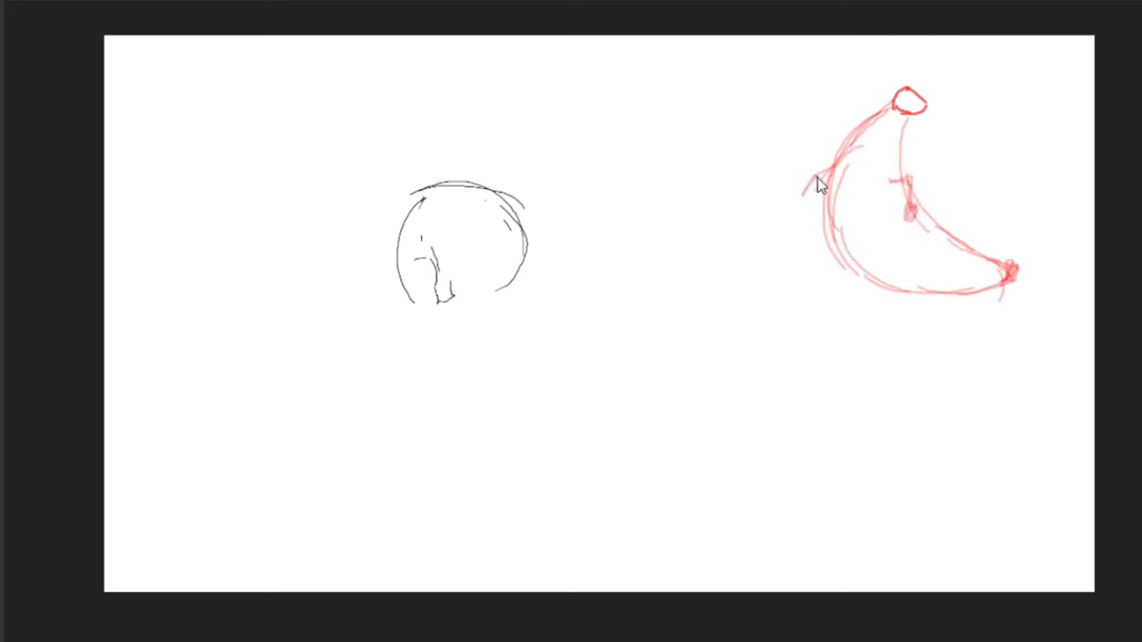
{"action": "left_click_drag", "start_coordinate": [806, 197], "coordinate": [809, 199]}
{"action": "mouse_move", "coordinate": [884, 148]}
{"action": "left_mouse_down"}
{"action": "mouse_move", "coordinate": [854, 151]}
{"action": "mouse_move", "coordinate": [852, 140]}
{"action": "mouse_move", "coordinate": [867, 164]}
{"action": "left_mouse_up"}
{"action": "left_click_drag", "start_coordinate": [878, 163], "coordinate": [862, 161]}
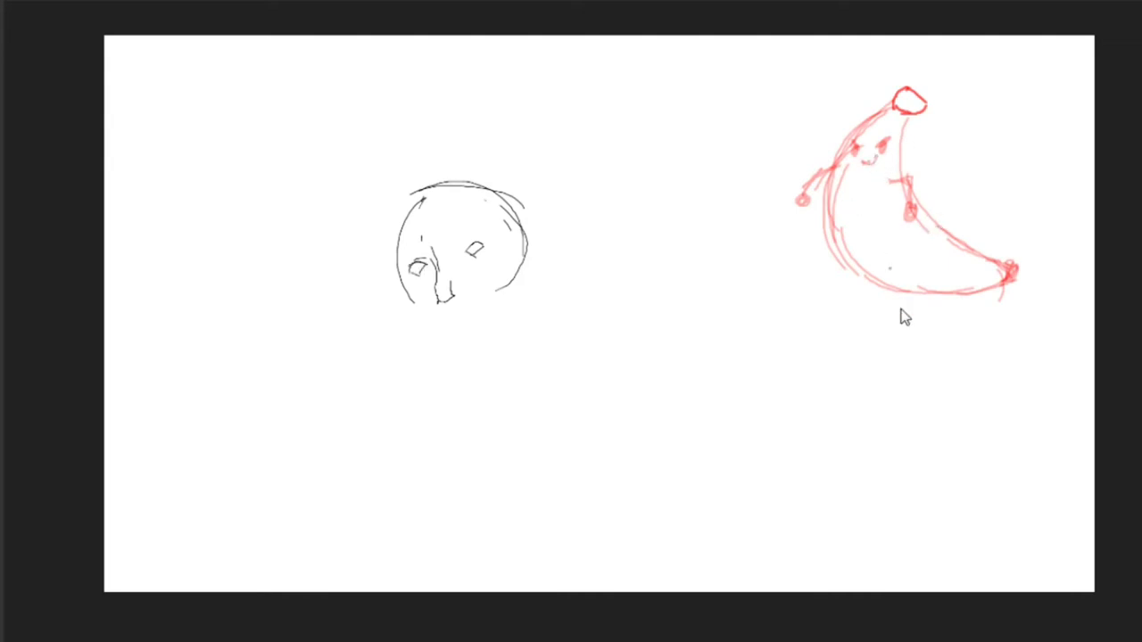
Add two straight legs with flat feet to the banana and reinforce the curves of its back and belly in red.
{"action": "mouse_move", "coordinate": [927, 254]}
{"action": "left_mouse_down"}
{"action": "mouse_move", "coordinate": [926, 343]}
{"action": "mouse_move", "coordinate": [945, 342]}
{"action": "left_mouse_up"}
{"action": "mouse_move", "coordinate": [843, 272]}
{"action": "left_mouse_down"}
{"action": "mouse_move", "coordinate": [841, 331]}
{"action": "mouse_move", "coordinate": [822, 332]}
{"action": "left_mouse_up"}
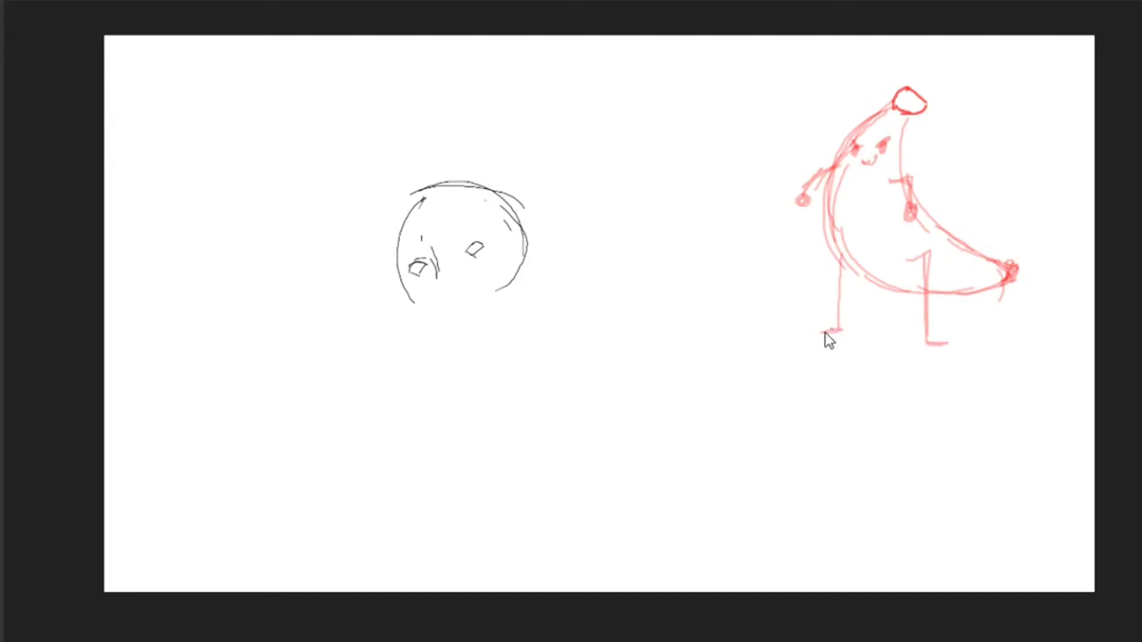
{"action": "left_click_drag", "start_coordinate": [891, 291], "coordinate": [838, 234]}
{"action": "left_click_drag", "start_coordinate": [845, 180], "coordinate": [858, 293]}
{"action": "mouse_move", "coordinate": [892, 100]}
{"action": "left_mouse_down"}
{"action": "mouse_move", "coordinate": [835, 225]}
{"action": "mouse_move", "coordinate": [865, 234]}
{"action": "left_mouse_up"}
Draw the cheek, jaw, chin and far side of the black head sketch to close the face outline.
{"action": "left_click_drag", "start_coordinate": [397, 267], "coordinate": [419, 318]}
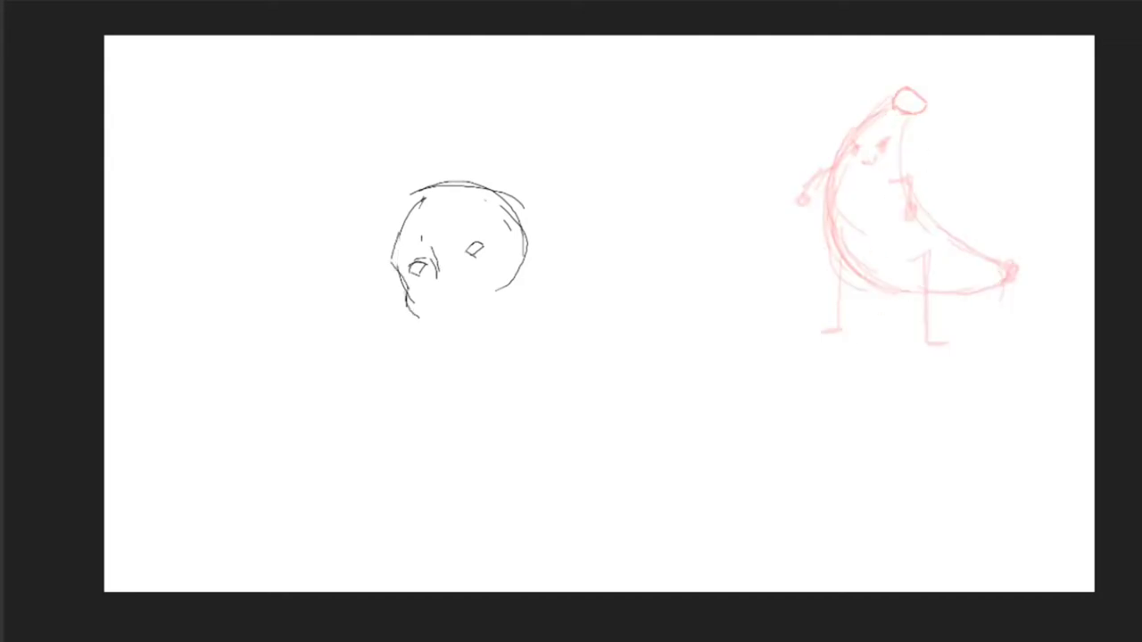
{"action": "key", "text": "ctrl+z"}
{"action": "mouse_move", "coordinate": [415, 312]}
{"action": "left_mouse_down"}
{"action": "mouse_move", "coordinate": [501, 332]}
{"action": "mouse_move", "coordinate": [528, 260]}
{"action": "mouse_move", "coordinate": [524, 198]}
{"action": "left_mouse_up"}
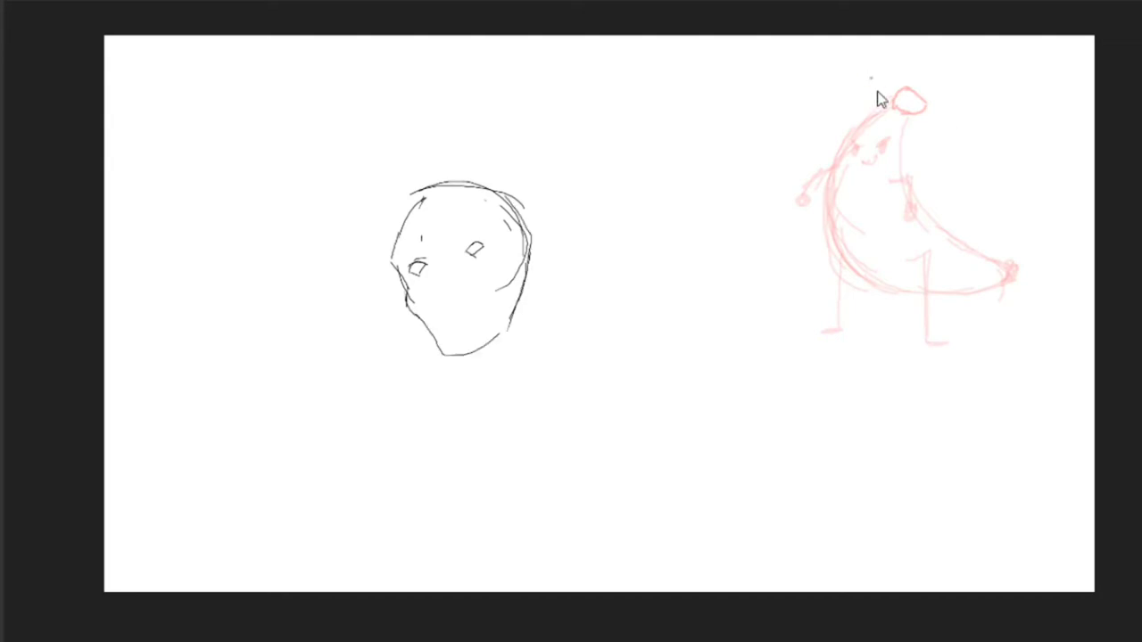
Ink the banana's angry eyes, smile and both arms with filled round hands in thick black over the faded red sketch.
{"action": "mouse_move", "coordinate": [887, 156]}
{"action": "left_mouse_down"}
{"action": "mouse_move", "coordinate": [856, 154]}
{"action": "mouse_move", "coordinate": [878, 149]}
{"action": "mouse_move", "coordinate": [918, 178]}
{"action": "mouse_move", "coordinate": [909, 219]}
{"action": "left_mouse_up"}
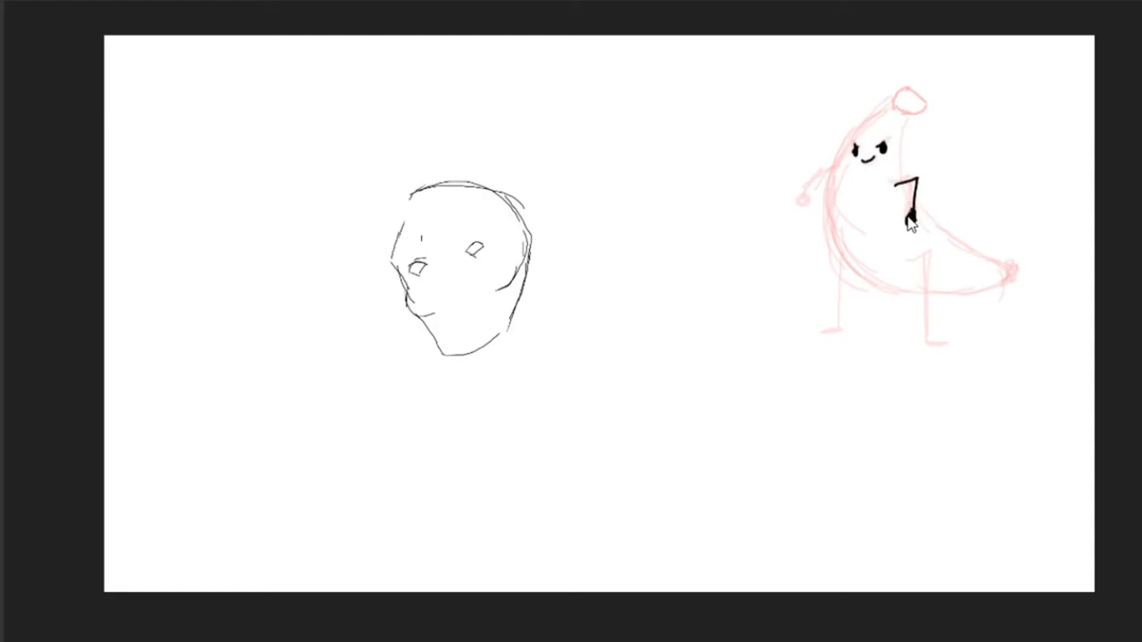
{"action": "left_click_drag", "start_coordinate": [812, 181], "coordinate": [805, 204]}
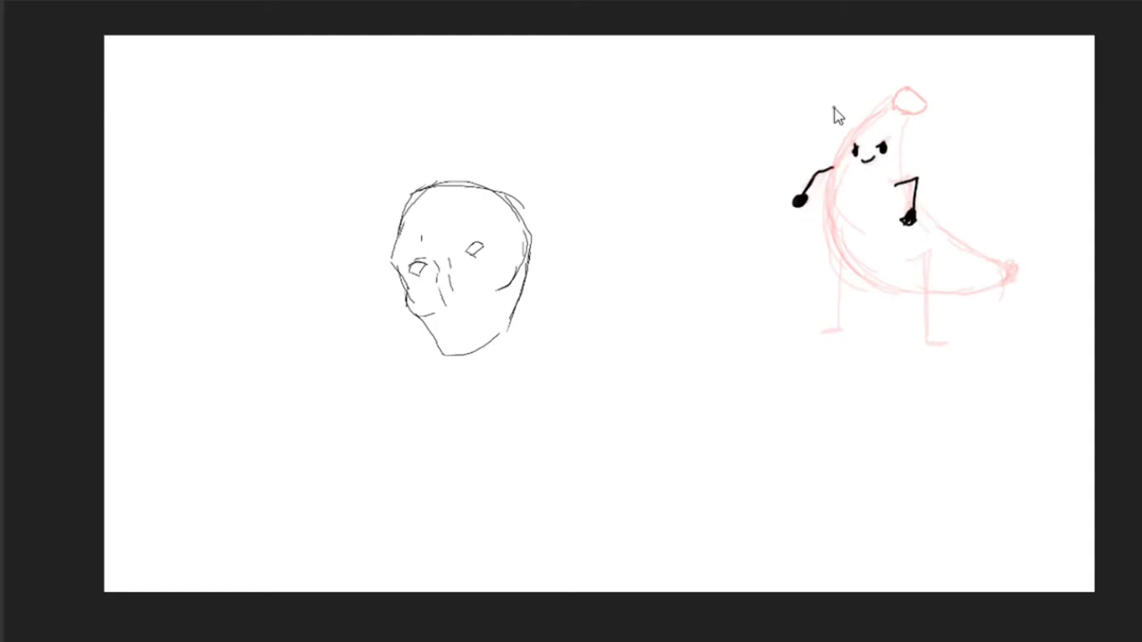